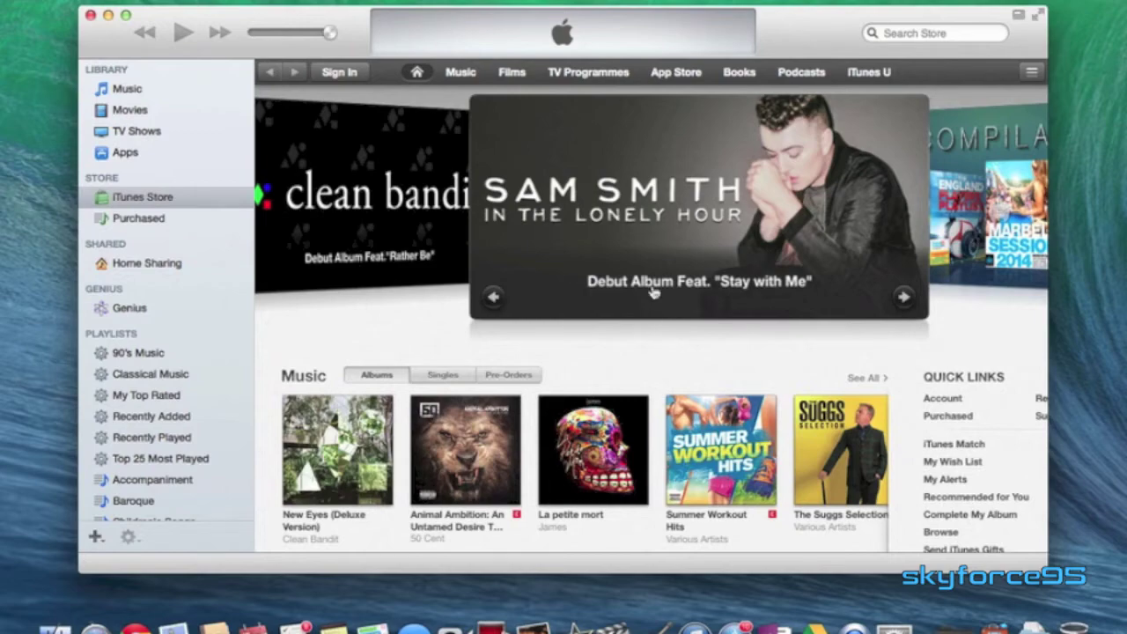
Find Change Country in the store footer to open the country selection page.
scroll(667, 284, down, 20)
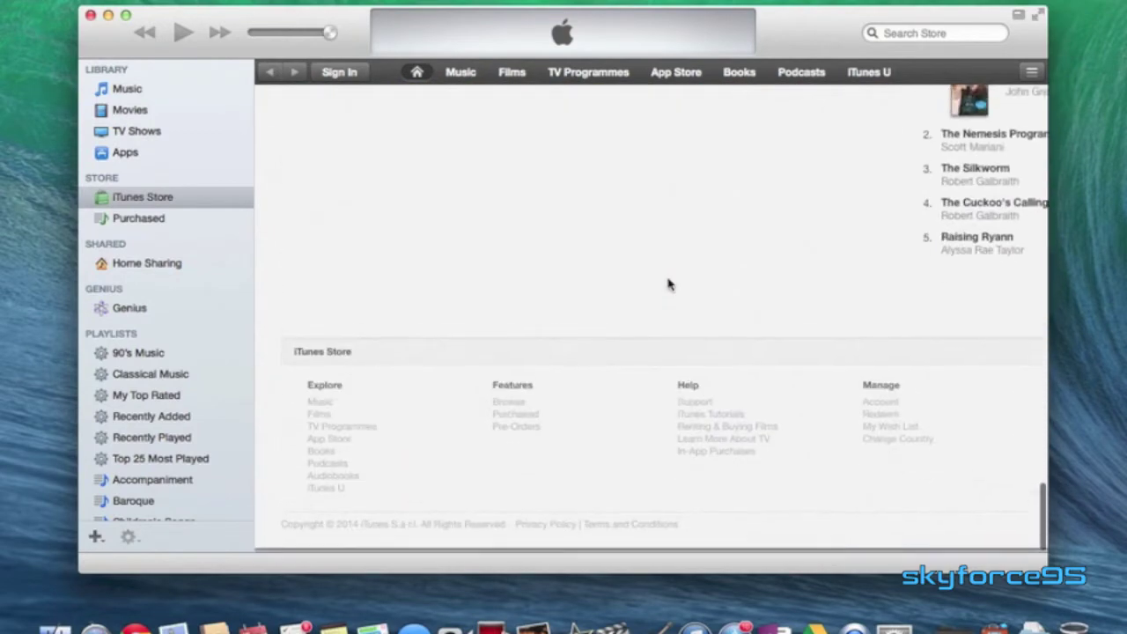
scroll(868, 397, up, 10)
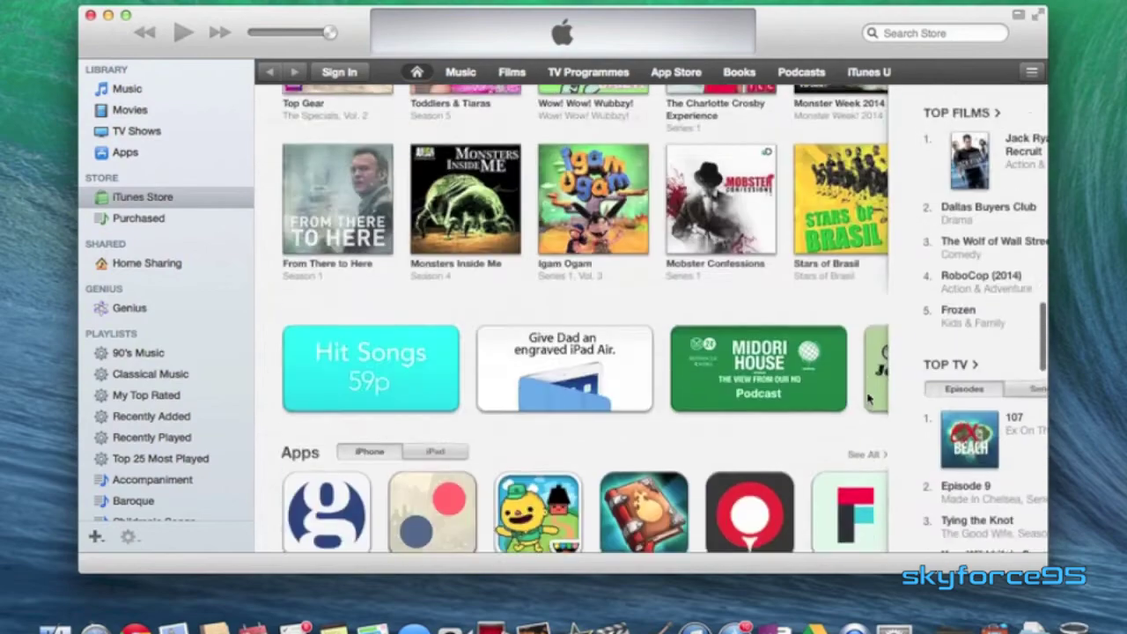
scroll(868, 399, up, 12)
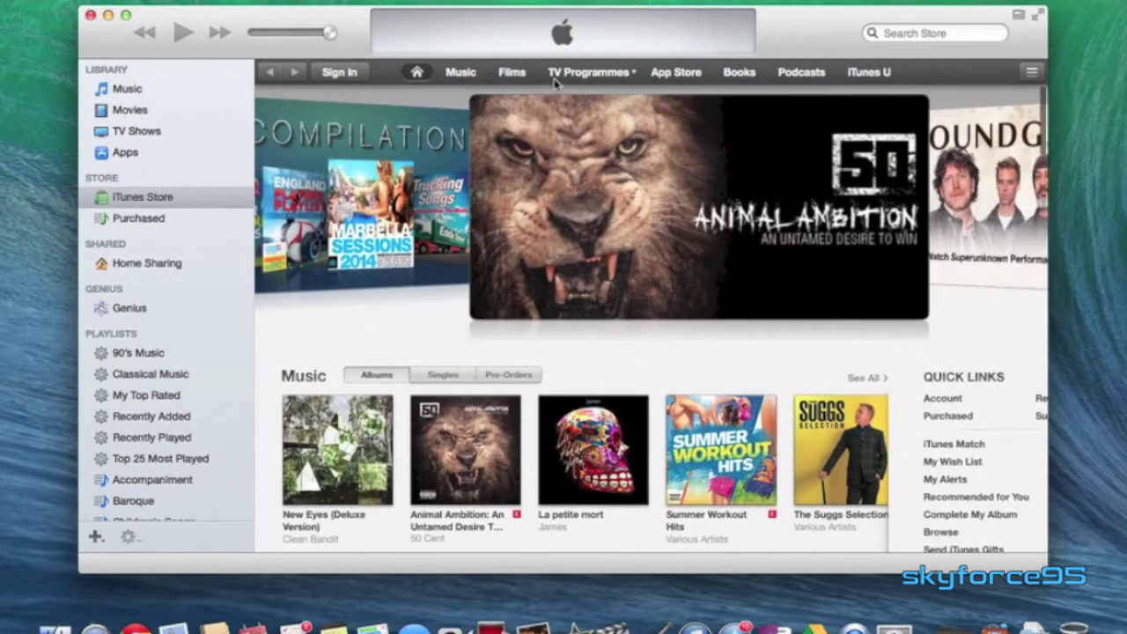
scroll(899, 398, down, 15)
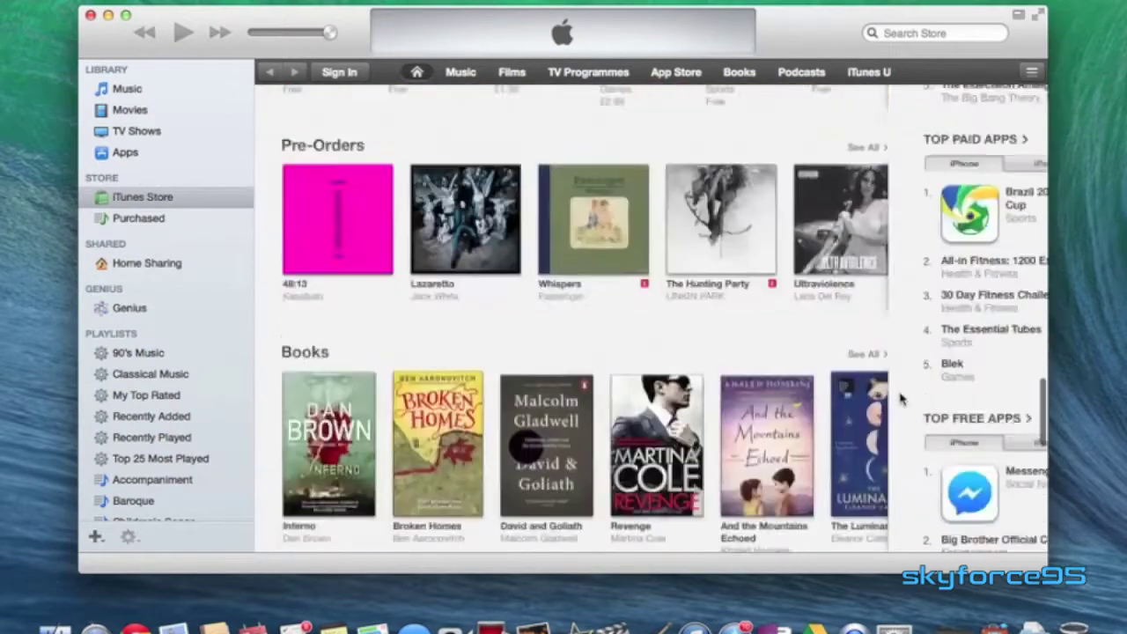
scroll(899, 398, down, 10)
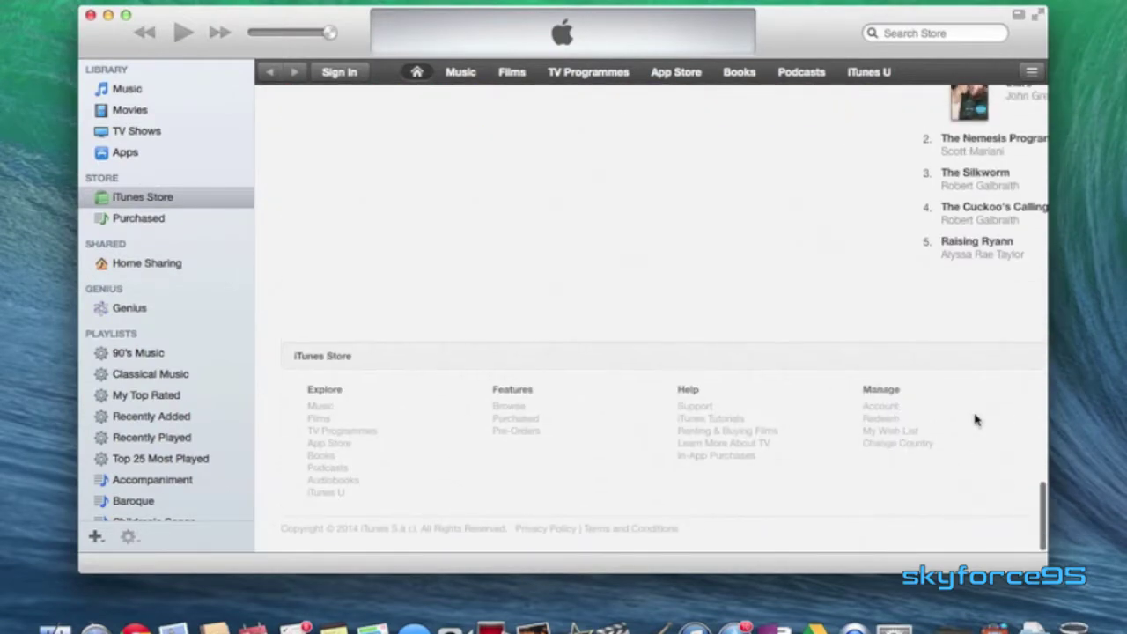
click(877, 449)
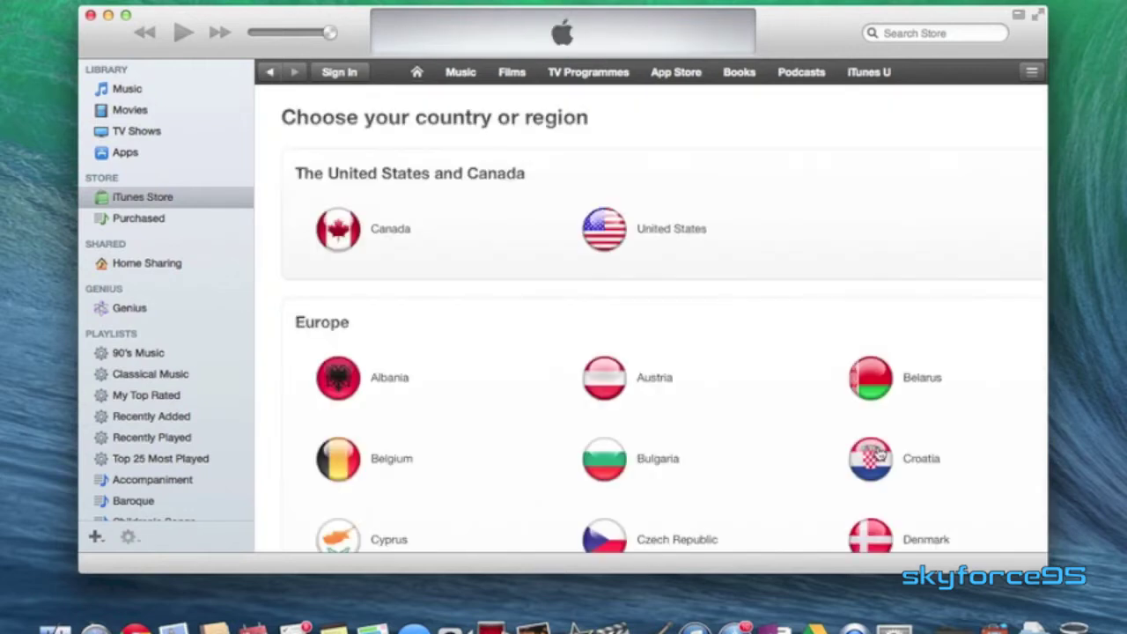
Choose United States from the country list to load the US Store.
scroll(581, 359, down, 5)
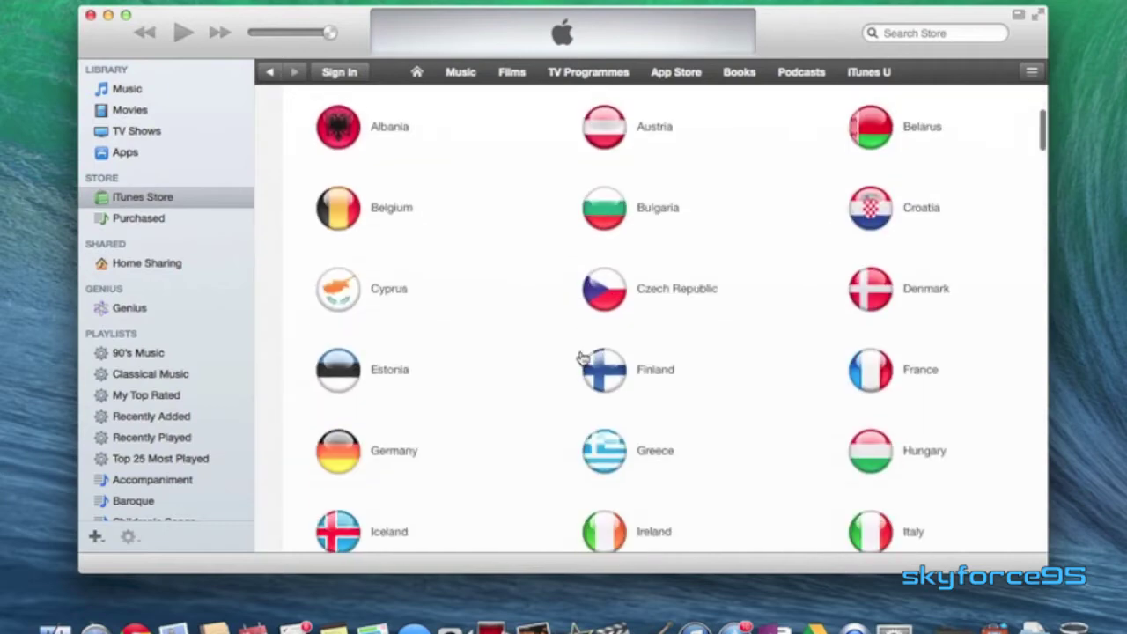
scroll(581, 359, up, 4)
scroll(581, 359, down, 5)
scroll(581, 359, up, 5)
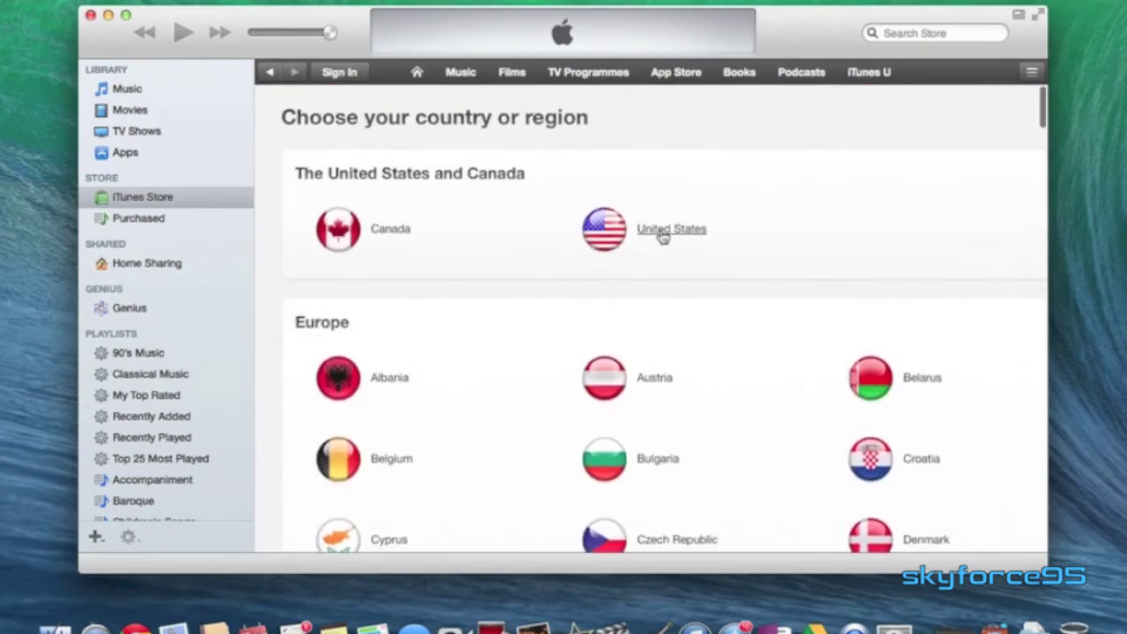
click(662, 231)
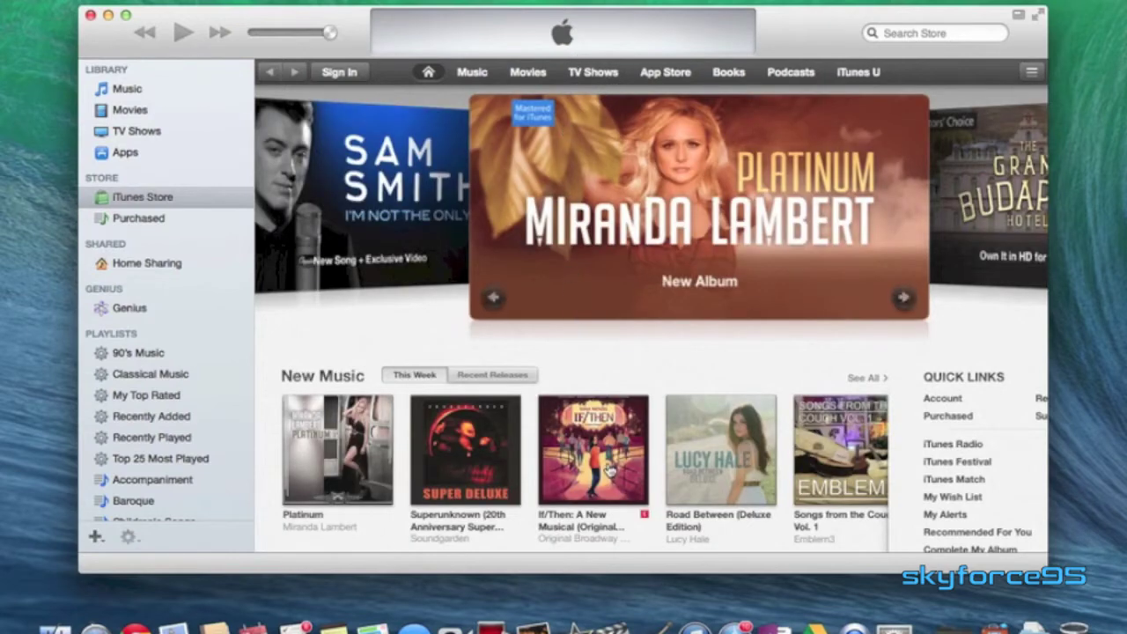
Bring up the store sign-in prompt, then dismiss it.
scroll(588, 404, down, 10)
scroll(590, 405, up, 15)
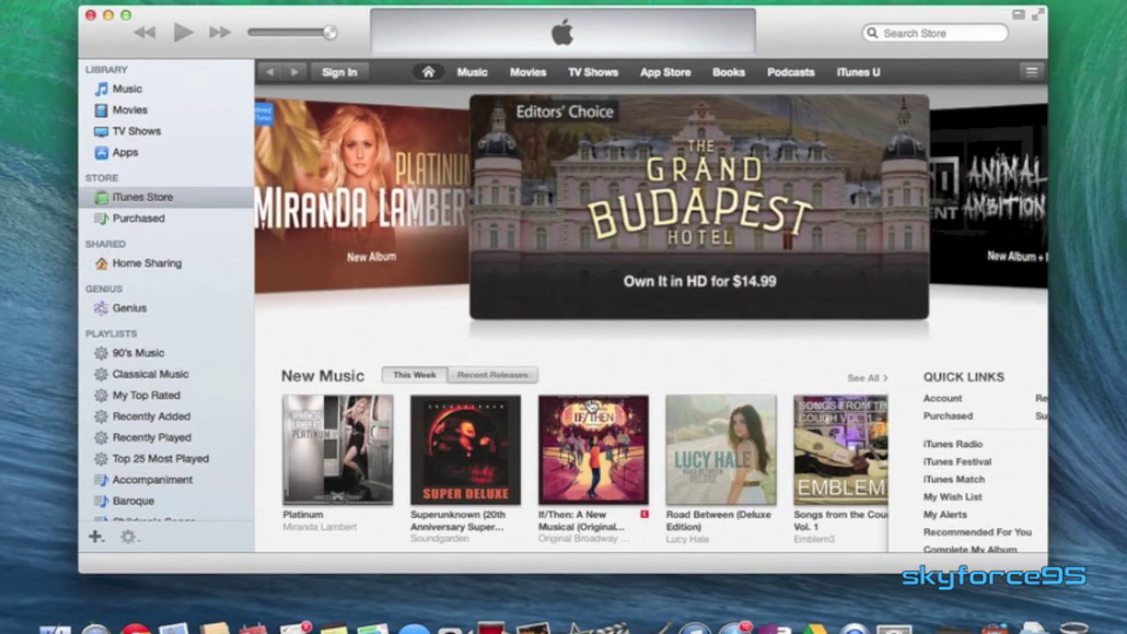
click(347, 74)
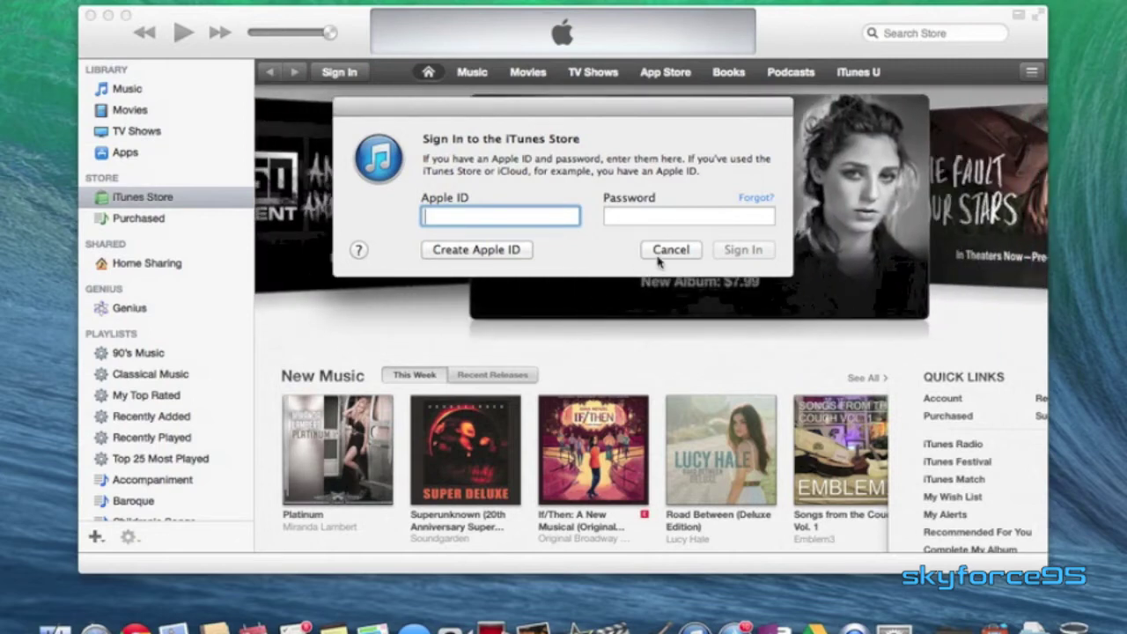
click(660, 251)
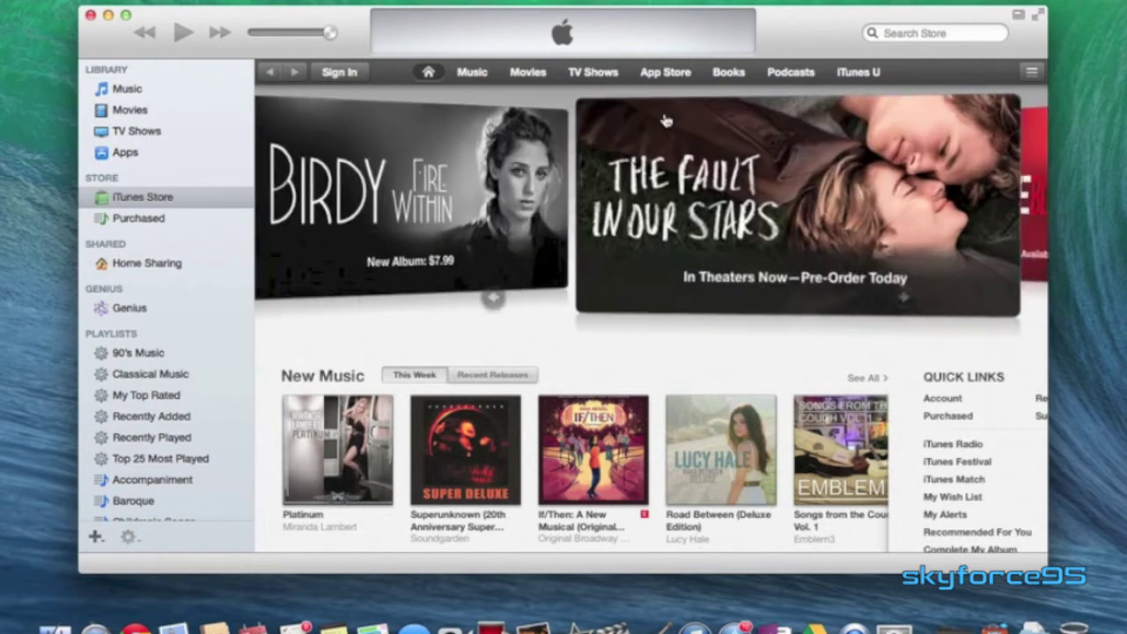
Get the free TwoDots app from the App Store's Top Free Apps and start creating a new Apple ID.
click(667, 76)
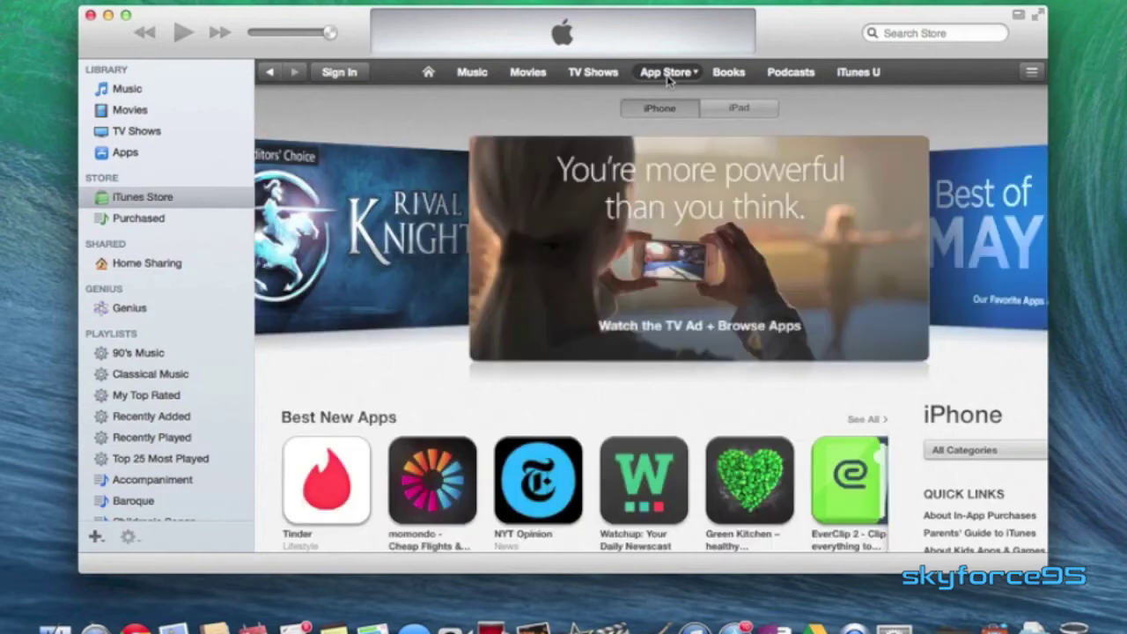
scroll(730, 408, down, 10)
scroll(730, 408, down, 5)
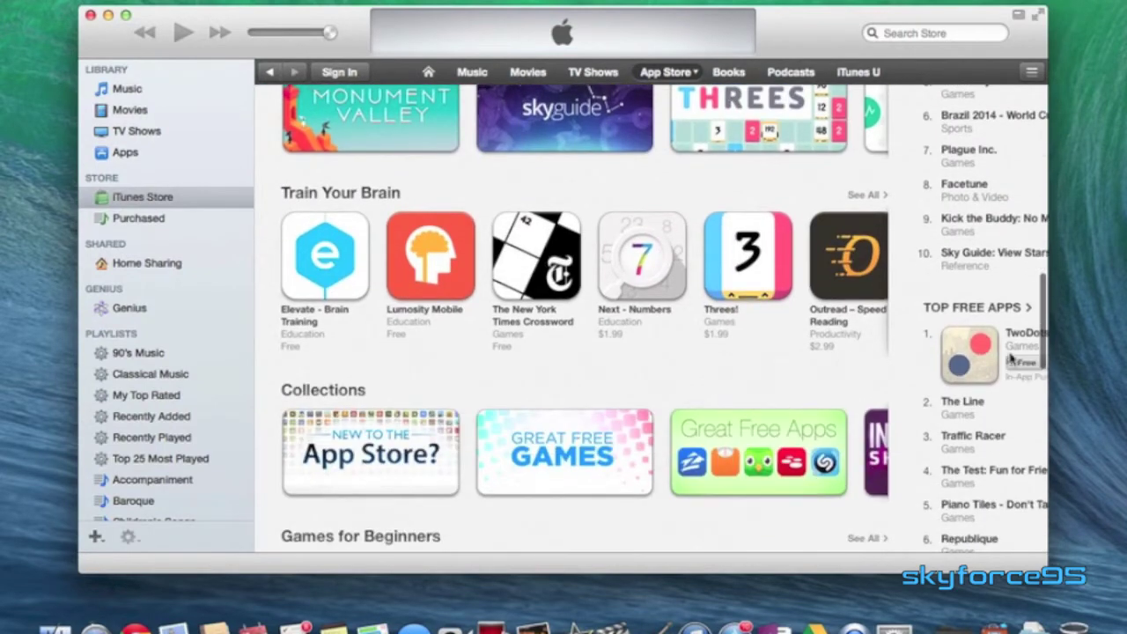
click(1024, 362)
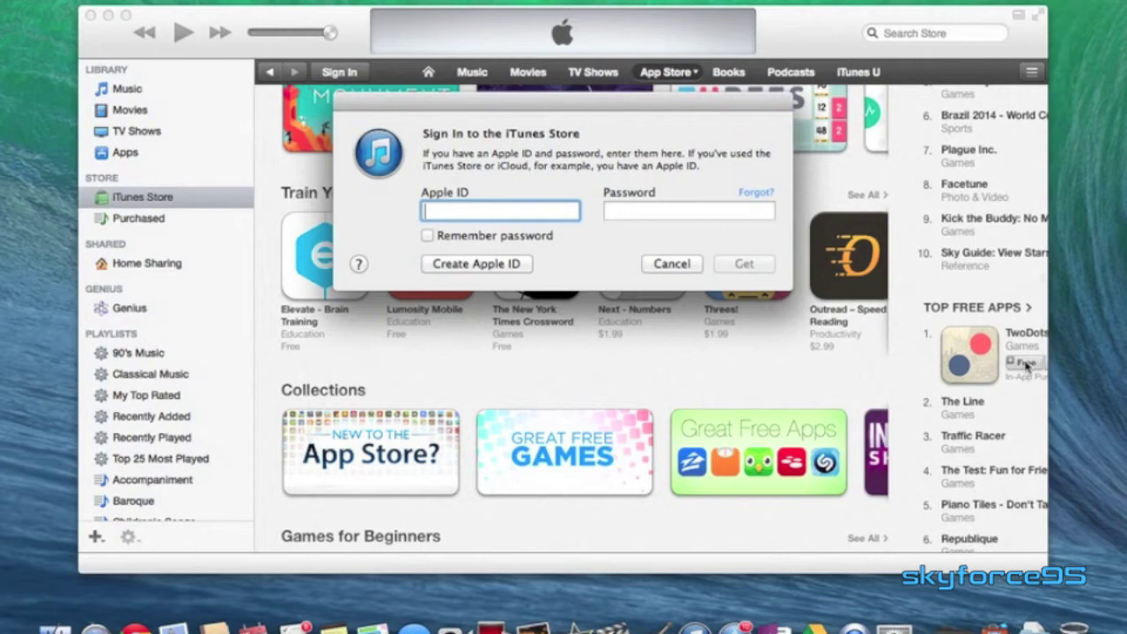
click(475, 264)
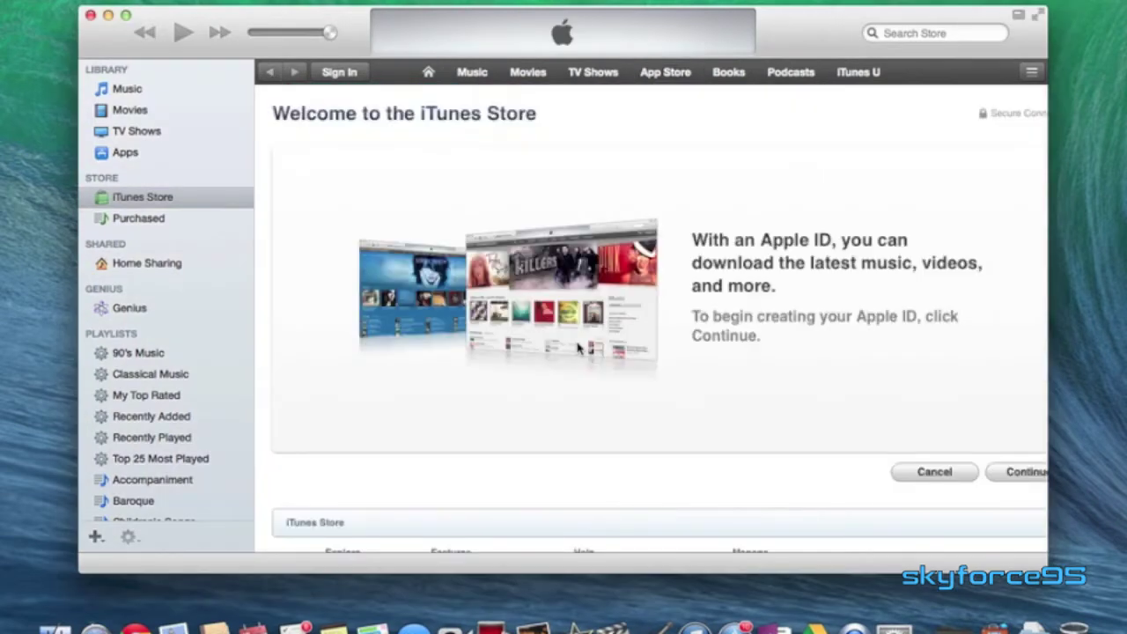
Continue past the welcome page, read through the Terms and Conditions, and agree to them.
click(1009, 475)
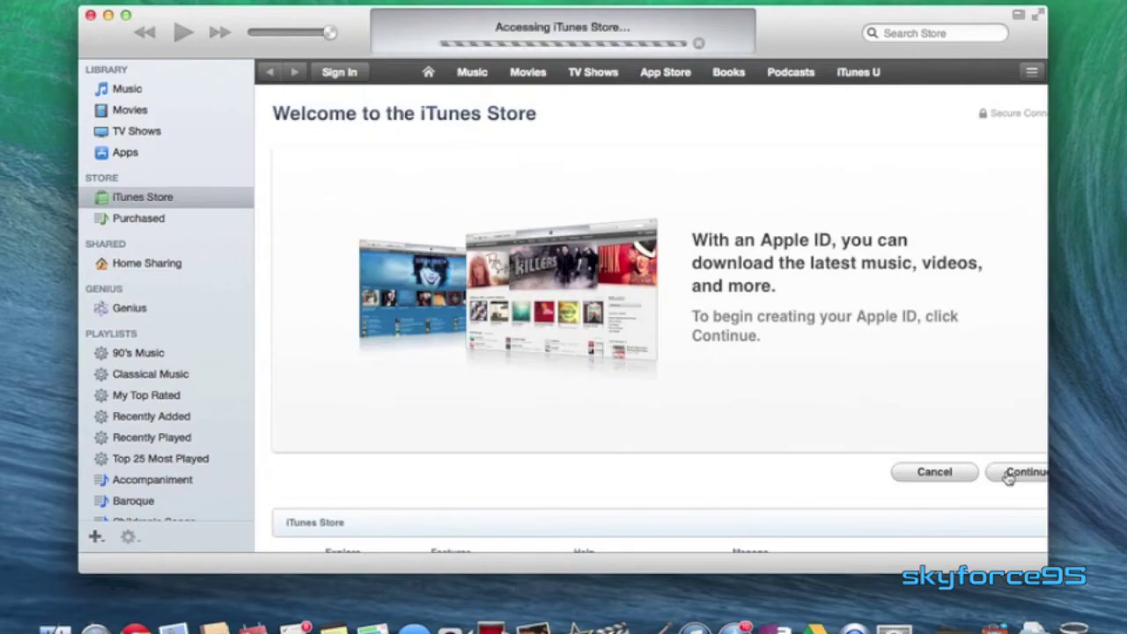
scroll(715, 319, down, 10)
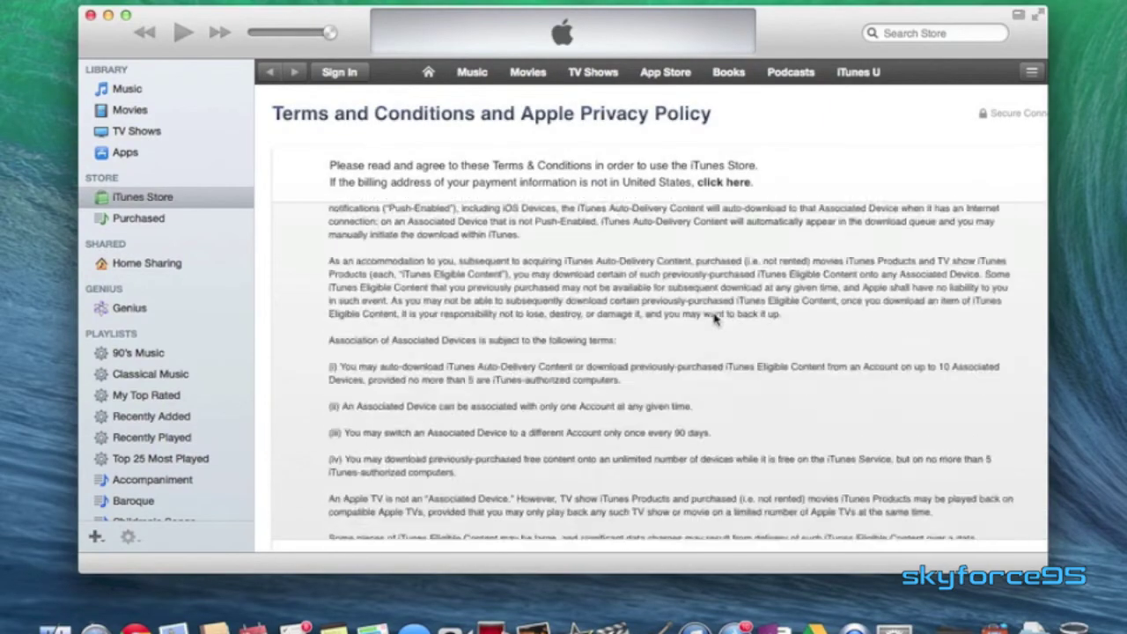
scroll(715, 319, down, 15)
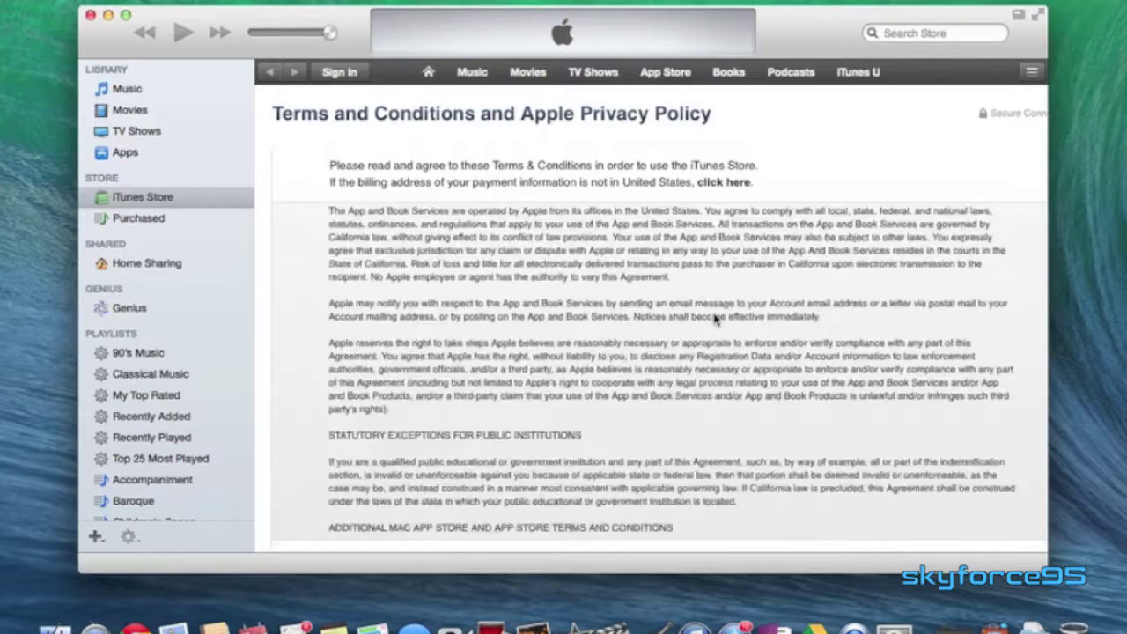
scroll(715, 319, down, 5)
click(797, 247)
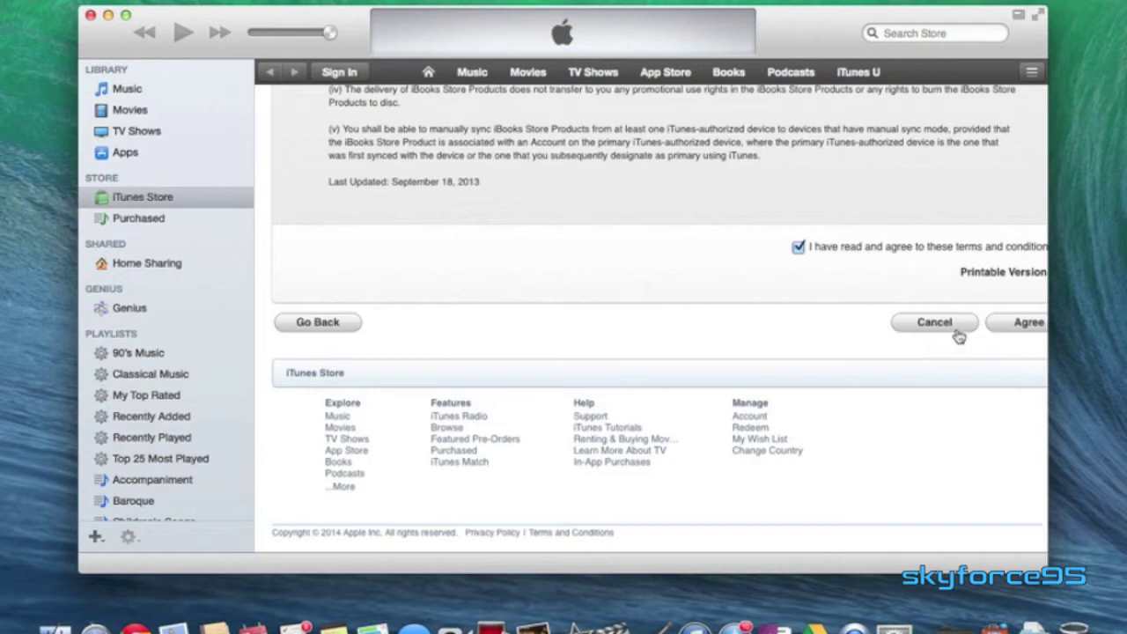
click(997, 325)
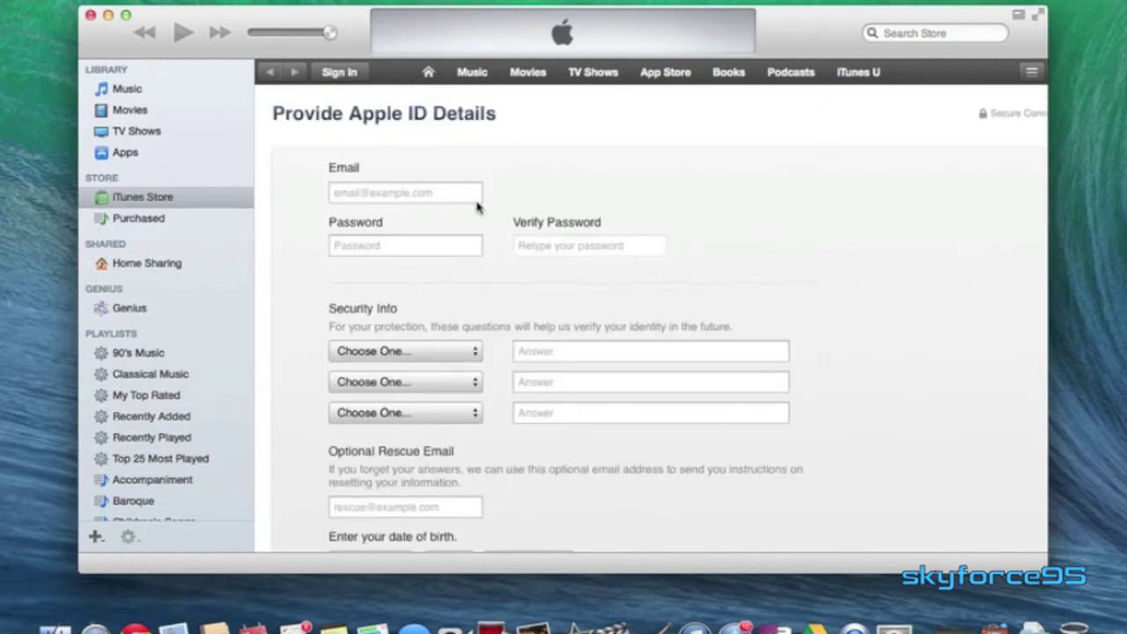
Enter the Apple ID e-mail address and the account password in both password fields.
click(444, 193)
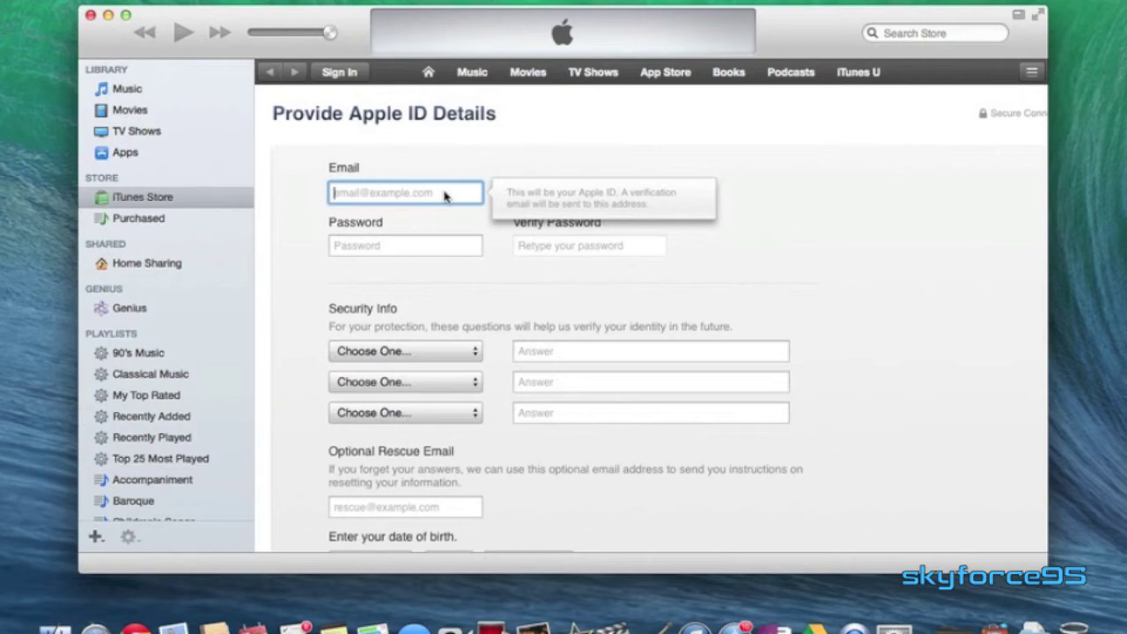
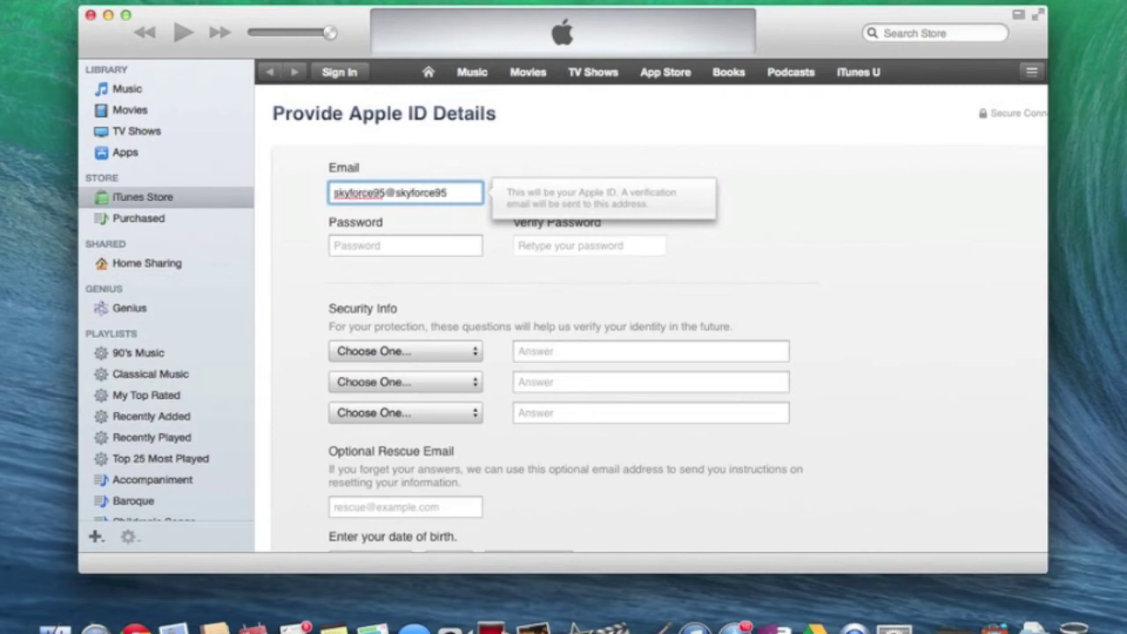
key(Tab)
key(Tab)
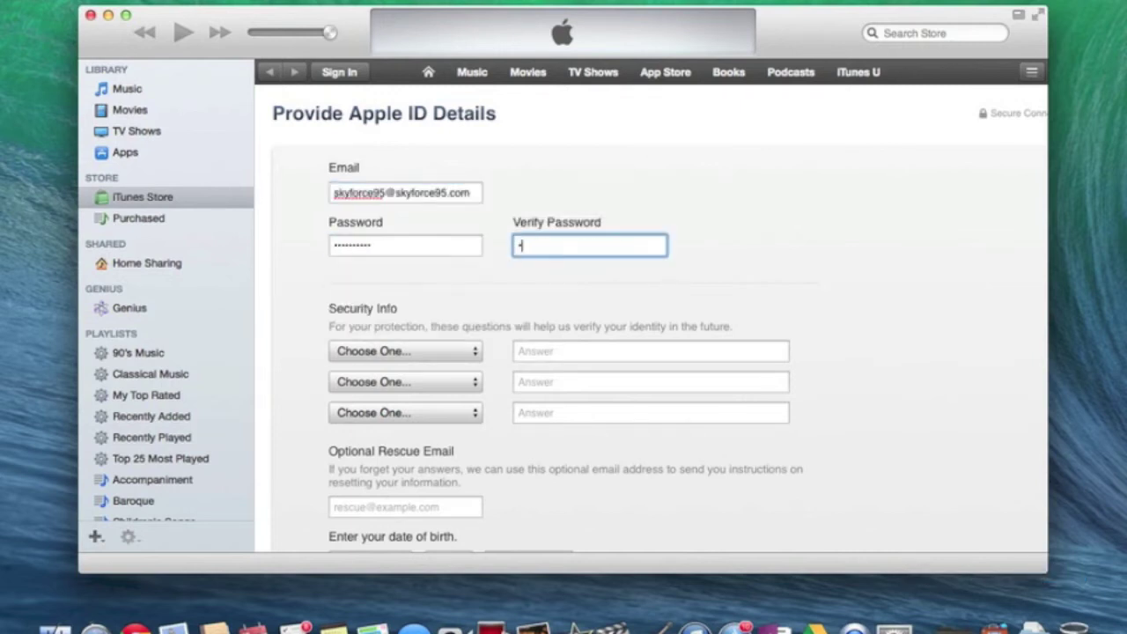
click(361, 350)
click(414, 383)
click(582, 351)
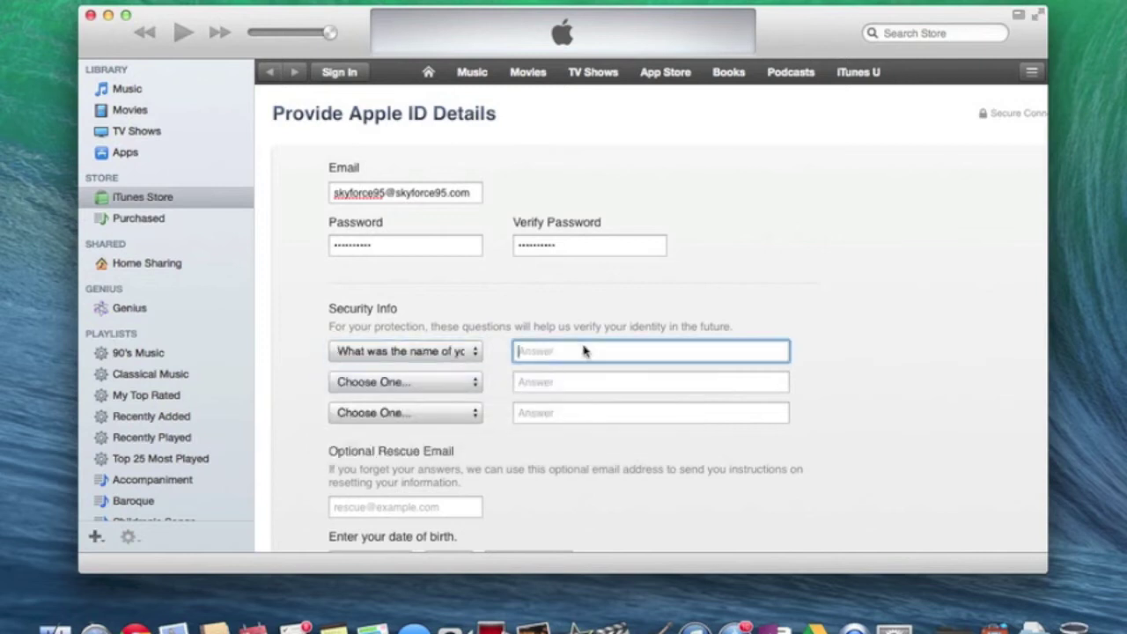
click(403, 382)
click(414, 412)
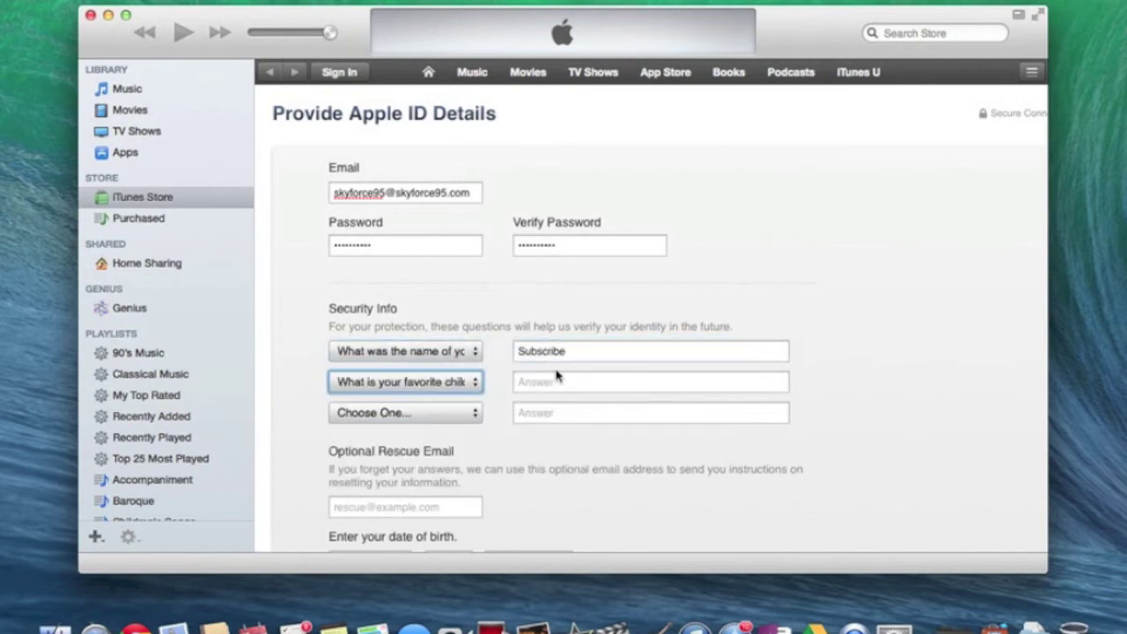
click(556, 381)
click(405, 412)
click(388, 506)
click(581, 412)
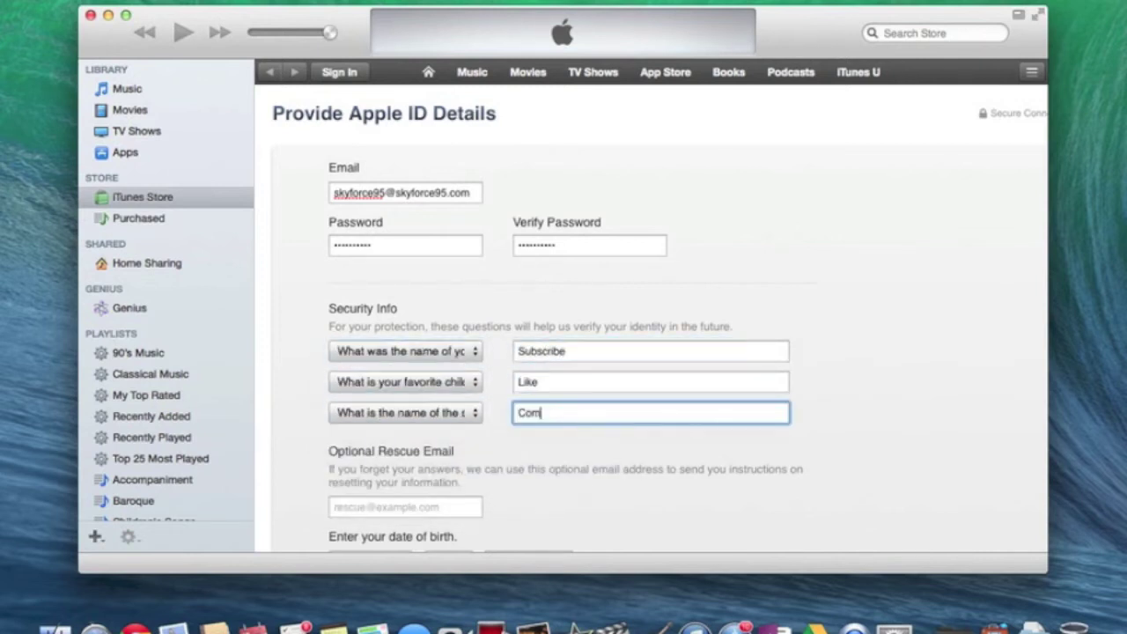
Set the birth date to January 2, 1999 and submit the Apple ID details.
scroll(652, 317, down, 5)
click(370, 410)
click(390, 428)
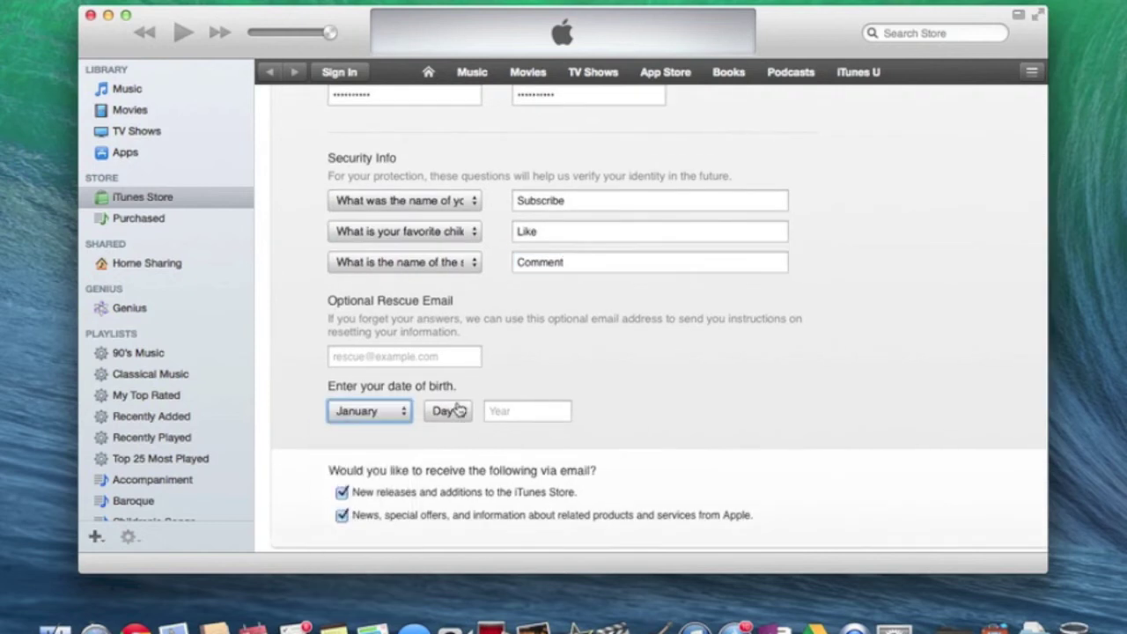
click(458, 410)
click(445, 447)
click(498, 419)
text(1999)
scroll(775, 400, down, 3)
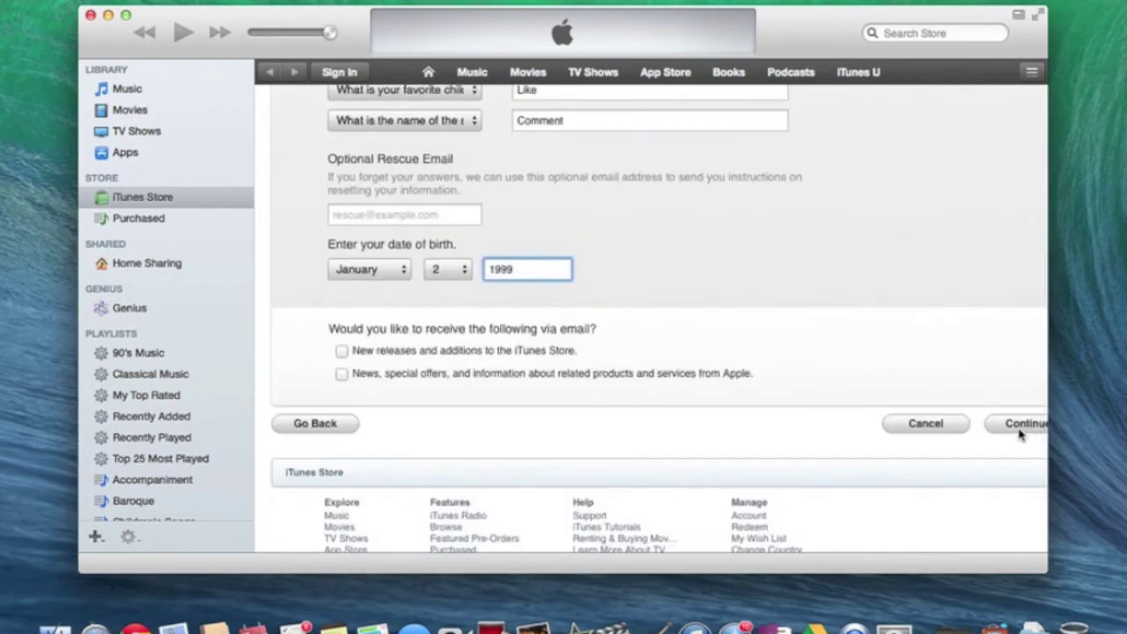
click(1019, 429)
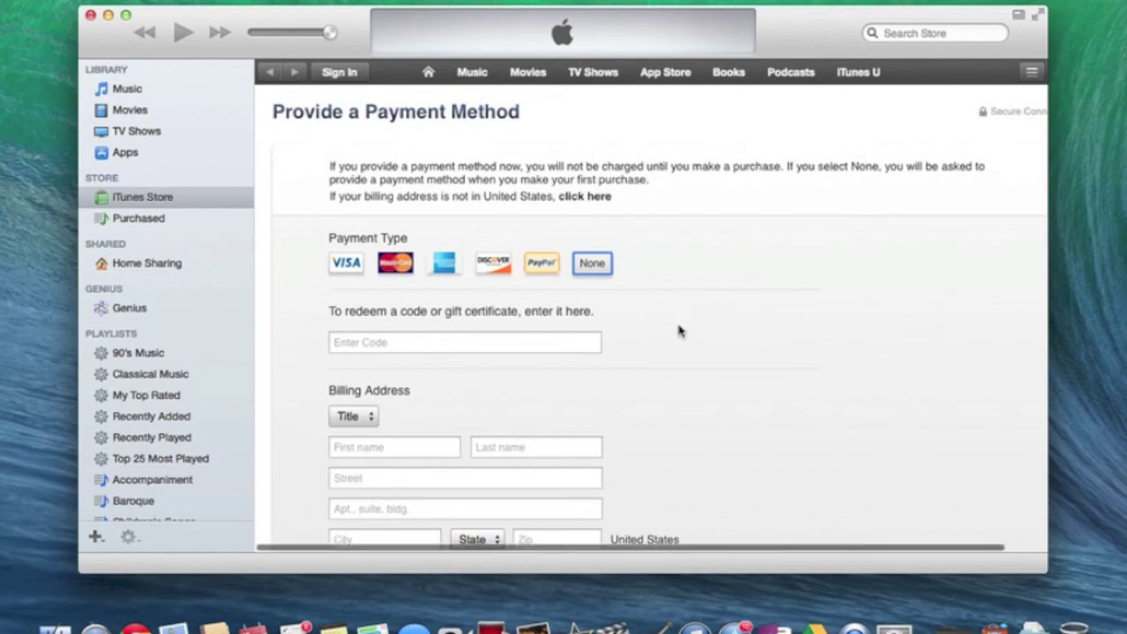
Scroll down the payment method page, with None as payment type and billing fields empty.
scroll(677, 326, down, 2)
scroll(679, 328, down, 2)
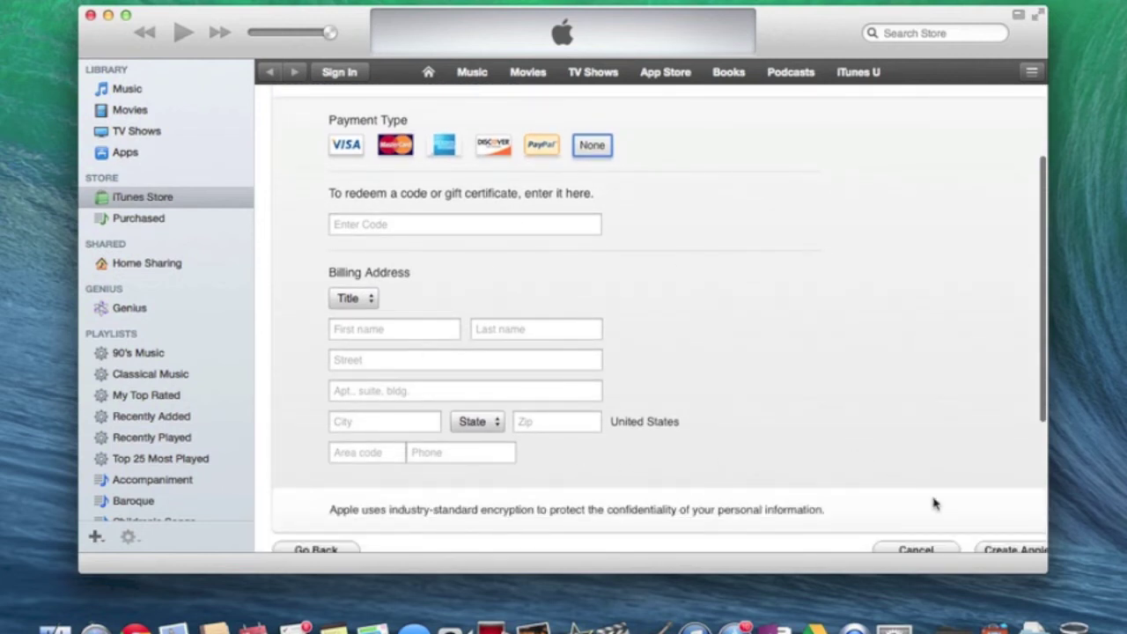
scroll(933, 500, down, 2)
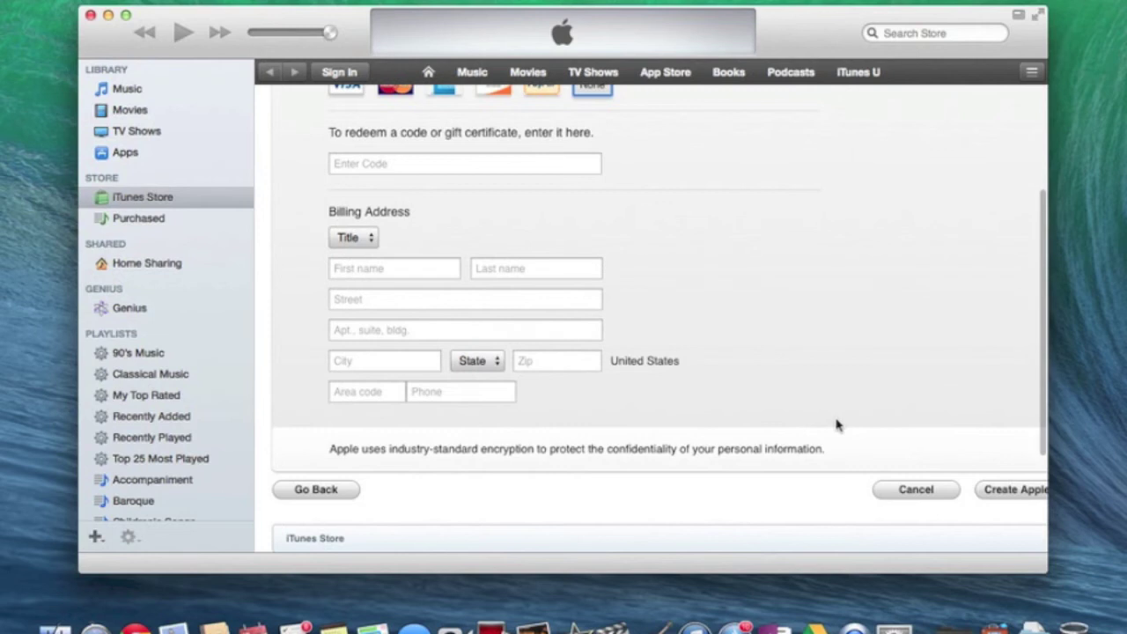